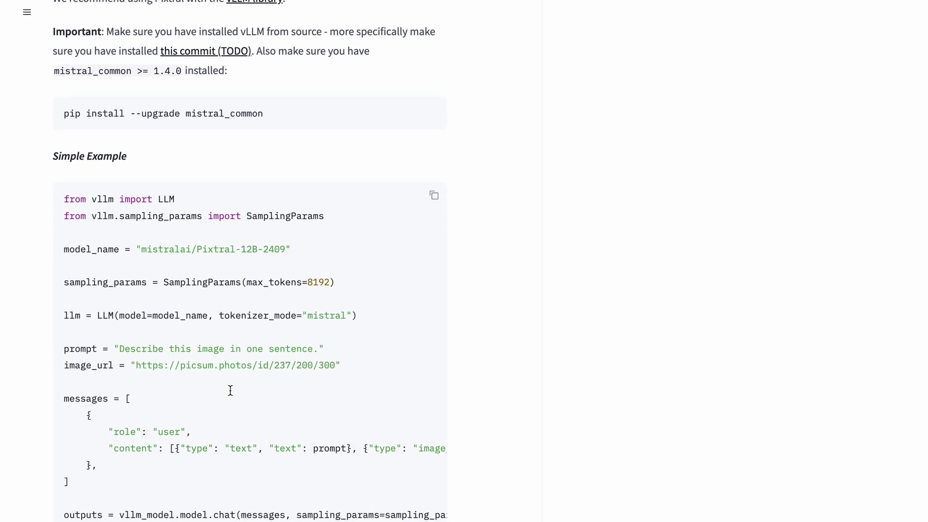
Scroll the page and highlight '12B' in the Pixtral-12B-0910 heading
scroll(230, 392, "up", 3)
scroll(230, 389, "up", 3)
scroll(230, 390, "down", 2)
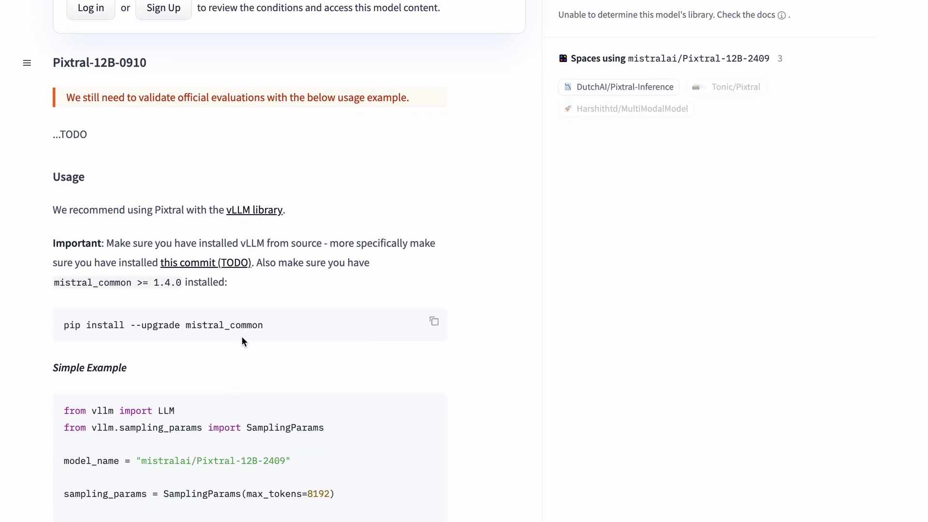
scroll(170, 176, "up", 2)
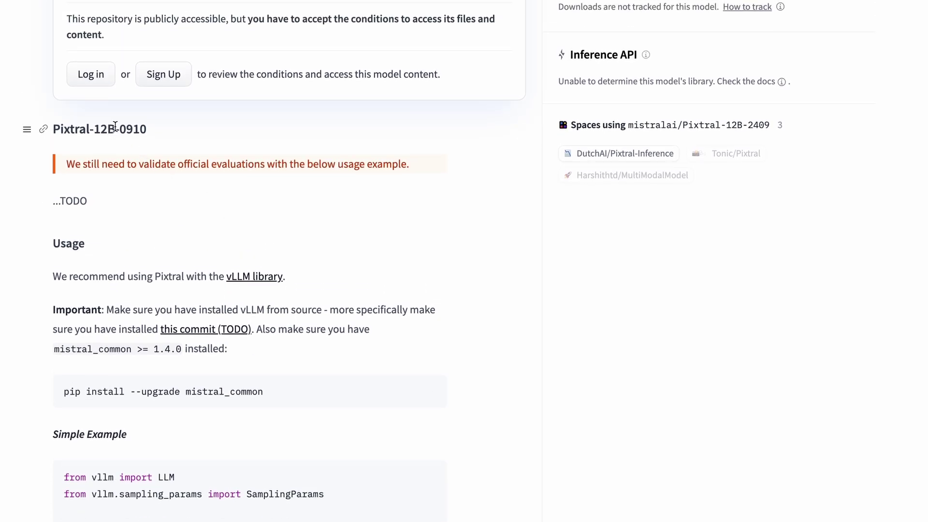
left_click_drag(115, 126, 94, 125)
scroll(156, 259, "up", 4)
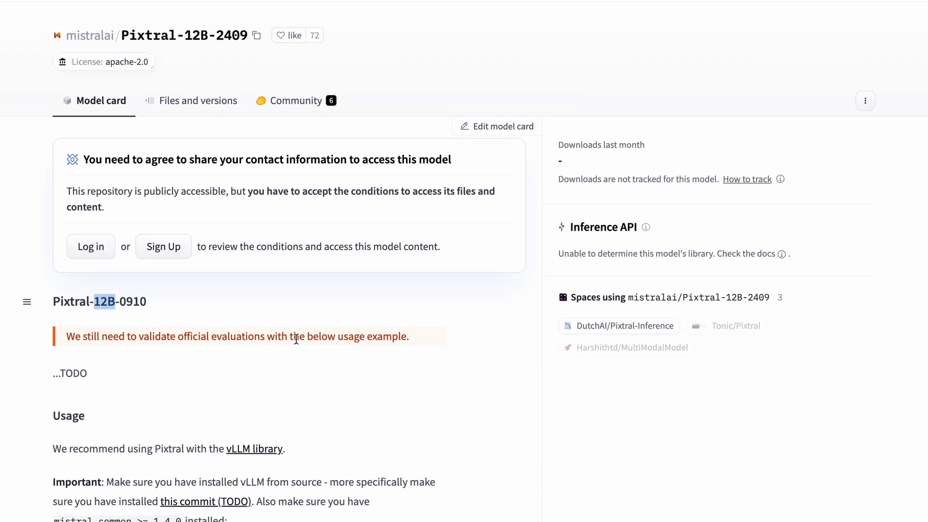
scroll(278, 353, "down", 6)
scroll(277, 295, "down", 1)
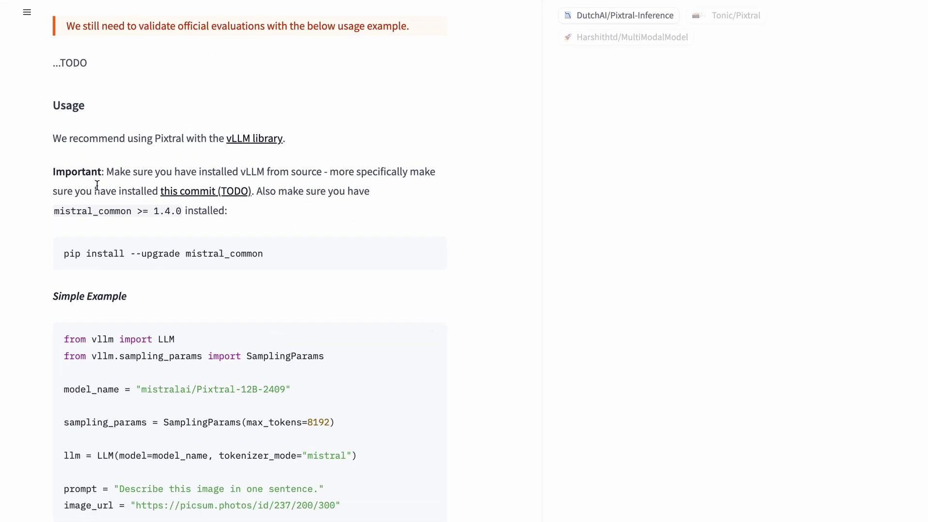
scroll(99, 197, "down", 15)
scroll(101, 197, "down", 10)
scroll(101, 197, "up", 20)
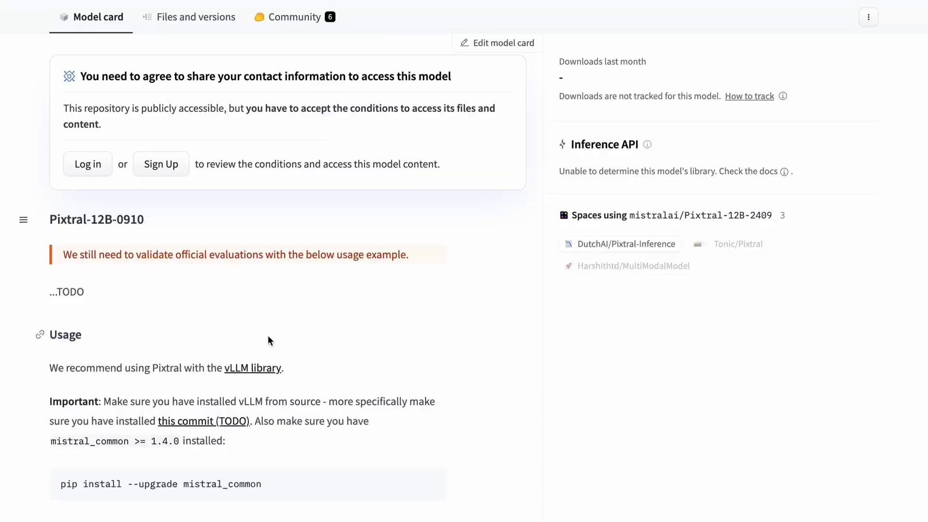
Scroll down to the server command and highlight the word 'vllm', then clear the selection
scroll(268, 338, "down", 3)
scroll(269, 337, "down", 3)
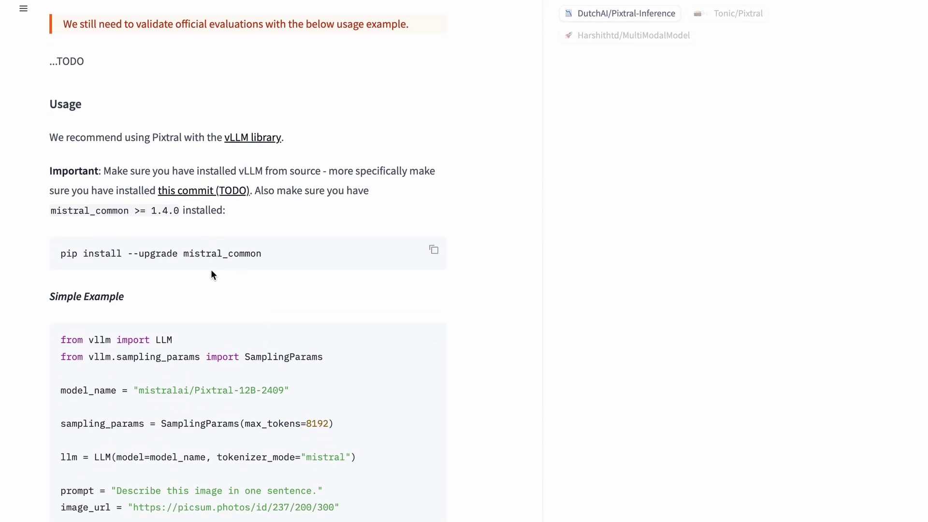
scroll(217, 300, "down", 15)
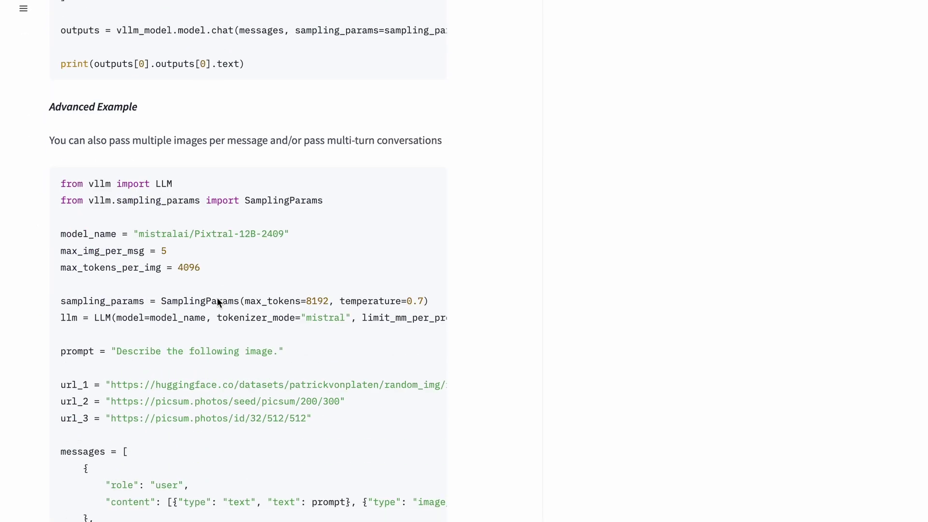
scroll(217, 300, "down", 11)
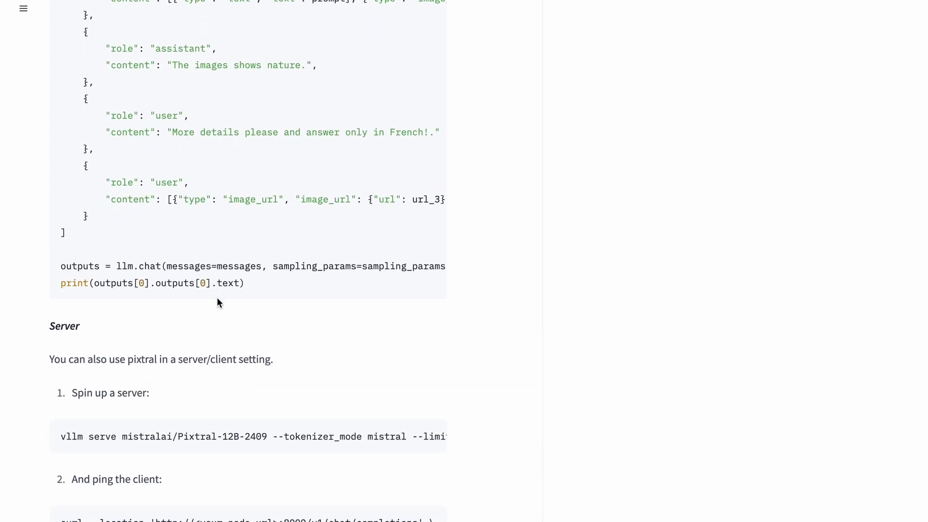
scroll(216, 302, "down", 2)
scroll(216, 302, "down", 2)
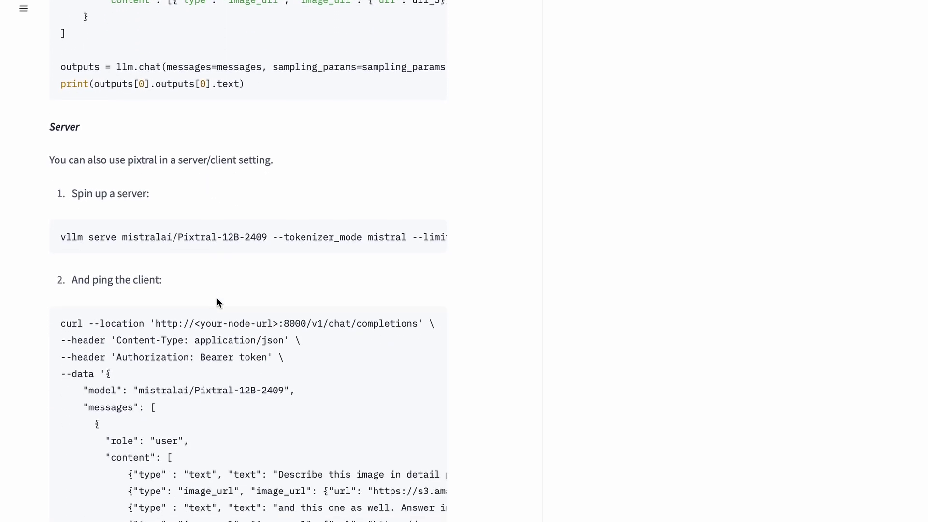
scroll(216, 302, "down", 1)
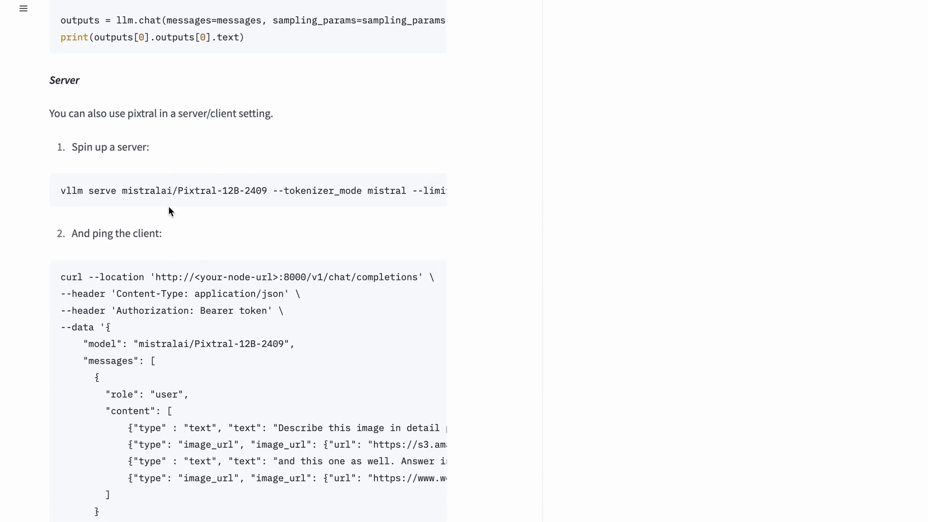
scroll(183, 259, "down", 1)
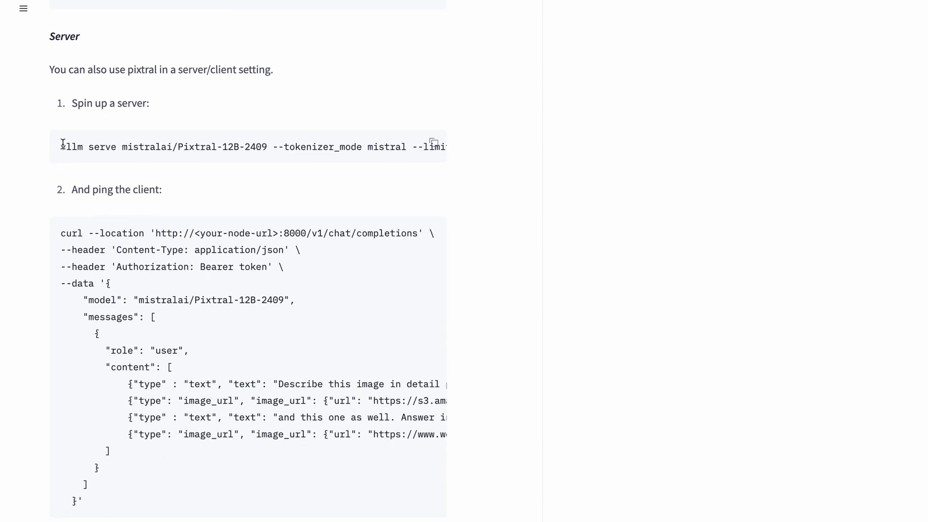
double_click(62, 144)
scroll(259, 145, "right", 5)
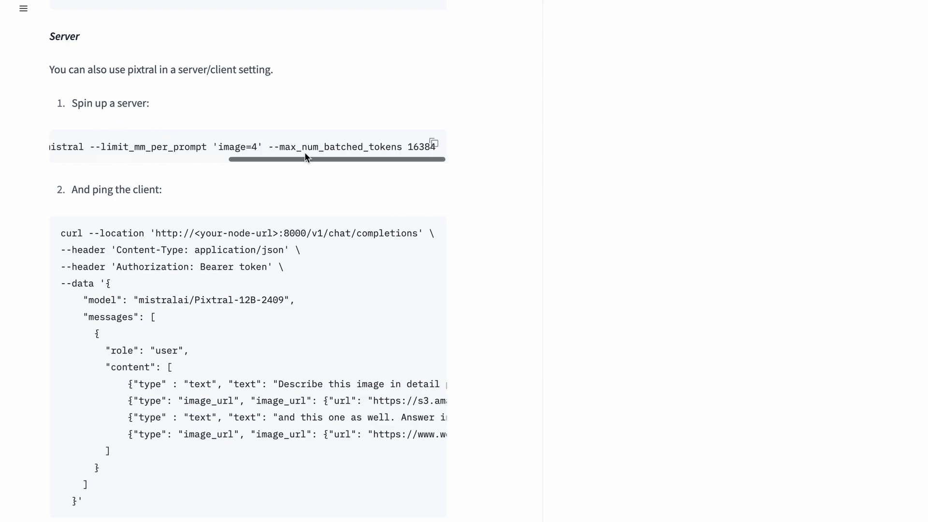
scroll(304, 156, "left", 5)
left_click(278, 198)
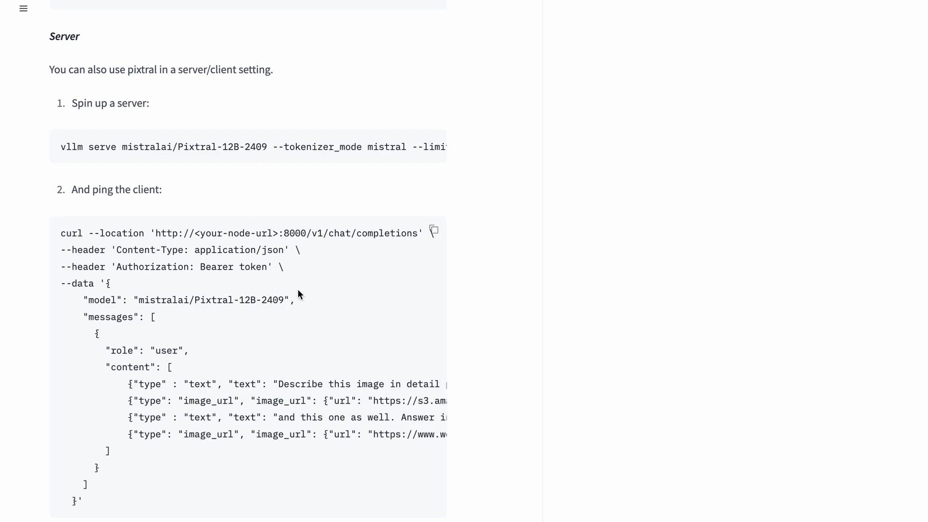
Preview the whiteboard flowchart, then copy prompt 1 'Can you translate this into python code?' from C4
scroll(322, 169, "up", 20)
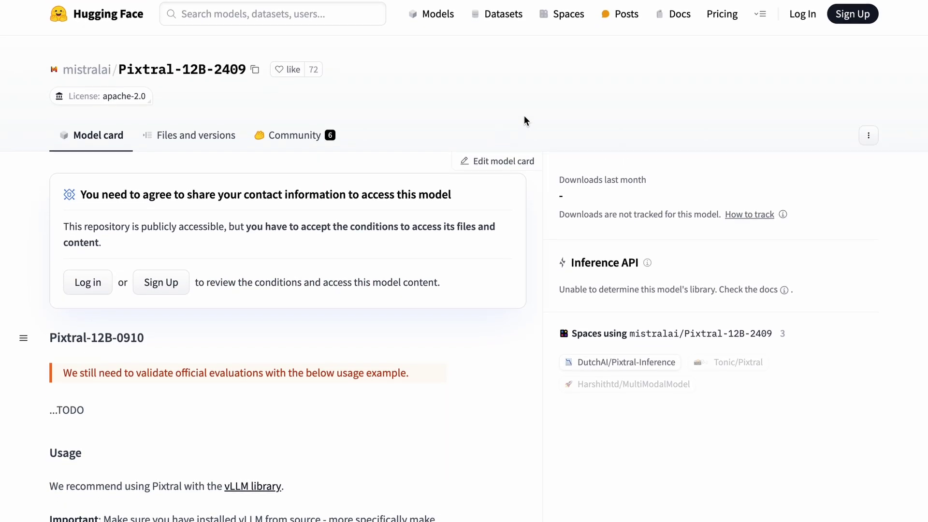
scroll(531, 115, "down", 1)
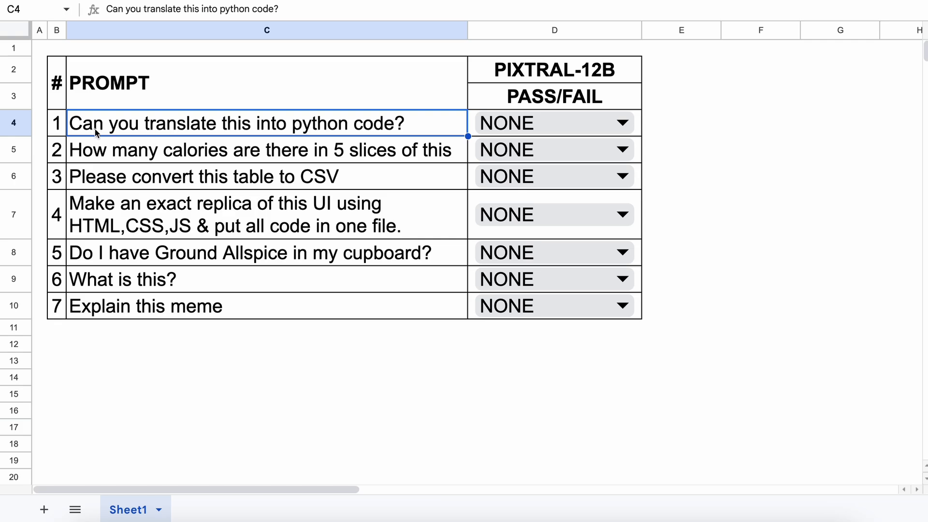
key("super+Tab")
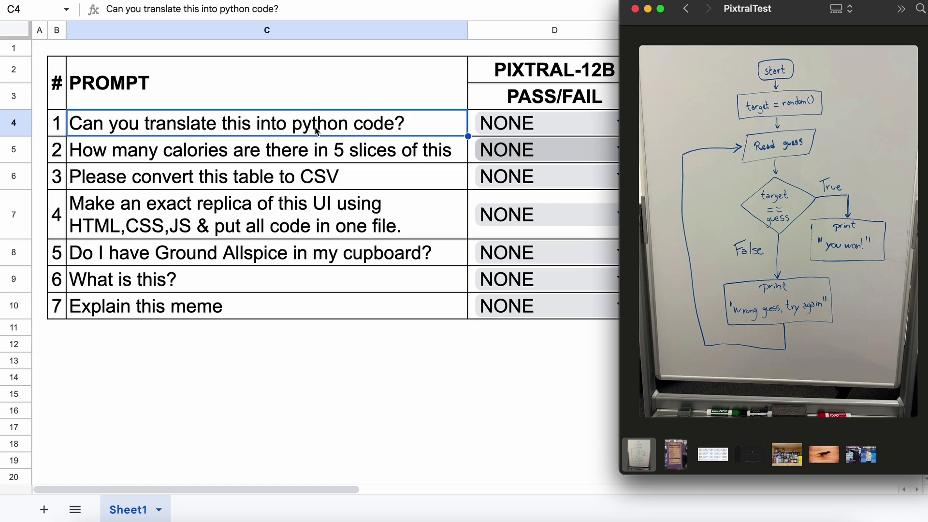
left_click(327, 131)
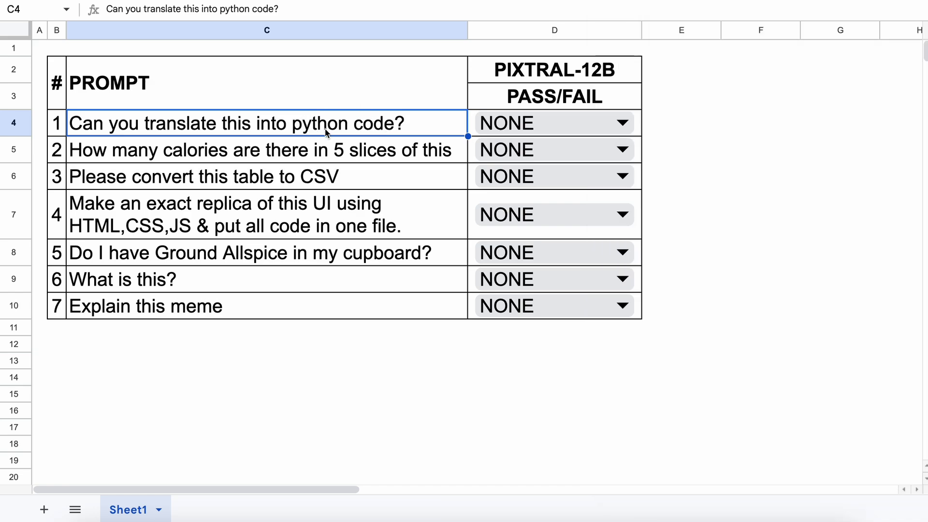
key("super+c")
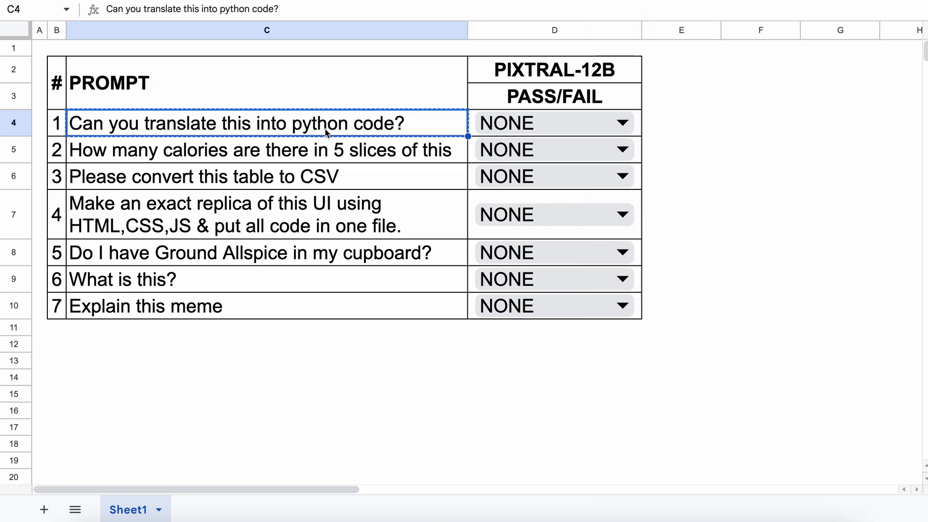
key("alt+Tab")
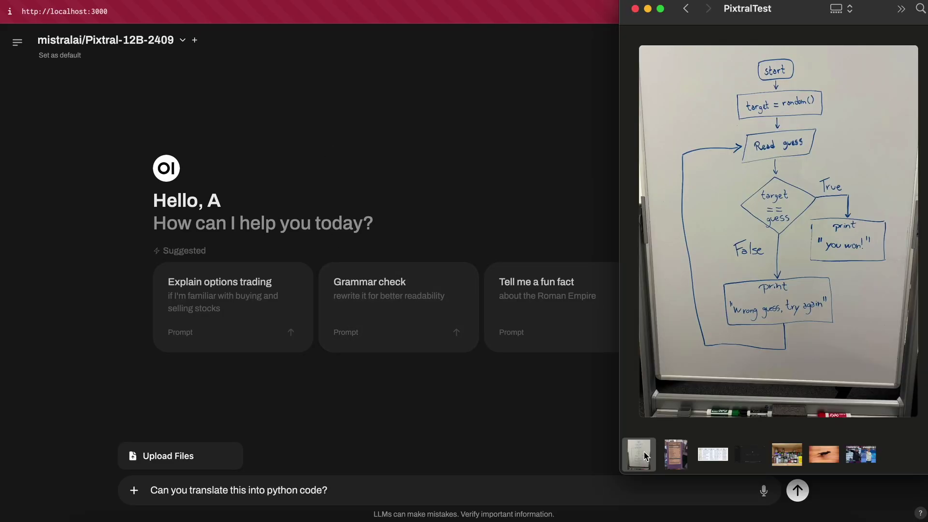
Send the python-translation prompt to Pixtral-12B with the whiteboard flowchart photo attached
left_click_drag(638, 454, 406, 495)
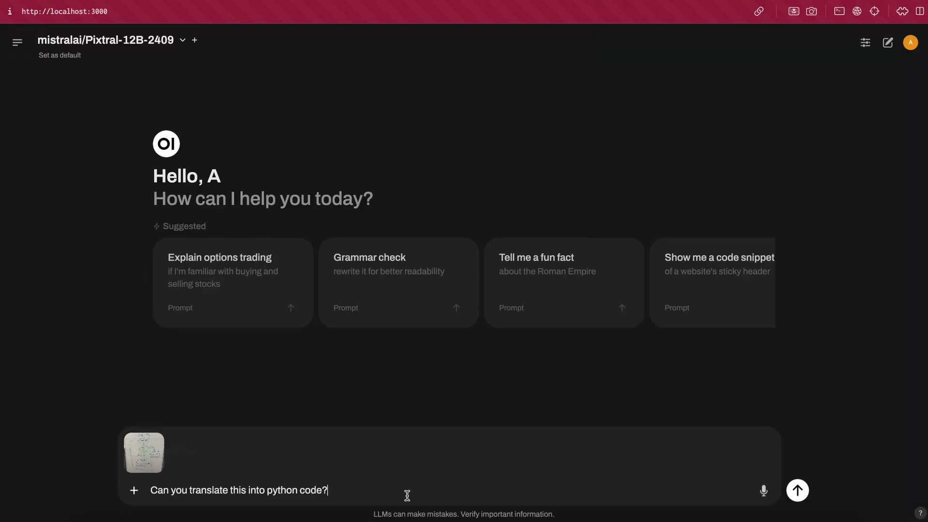
left_click(798, 490)
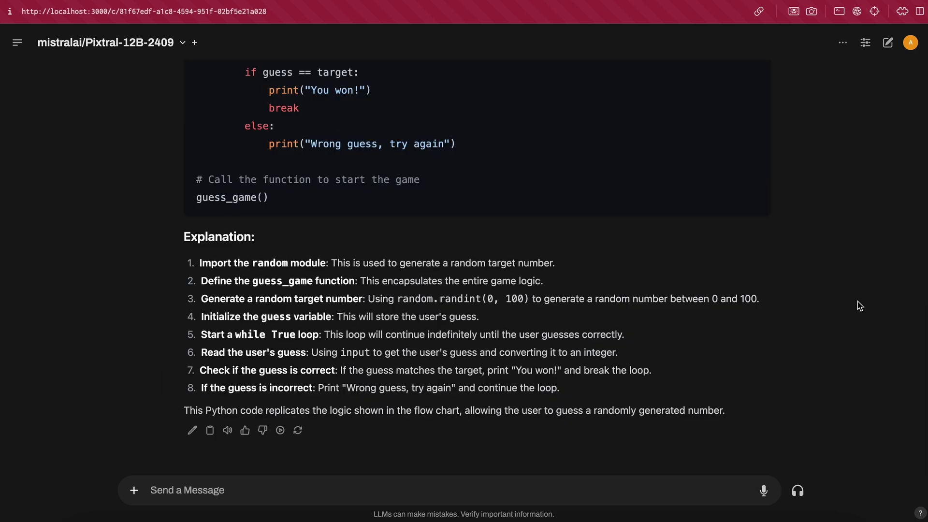
scroll(472, 319, "up", 8)
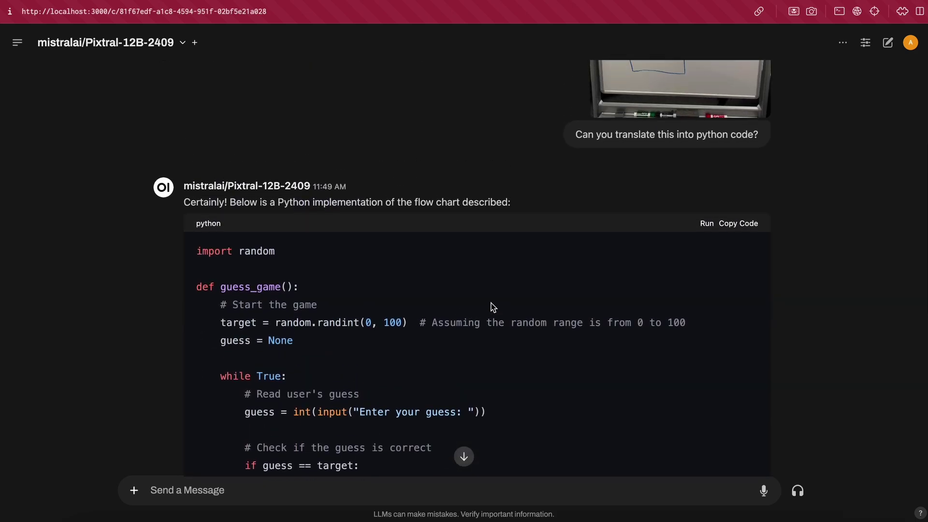
scroll(522, 362, "down", 3)
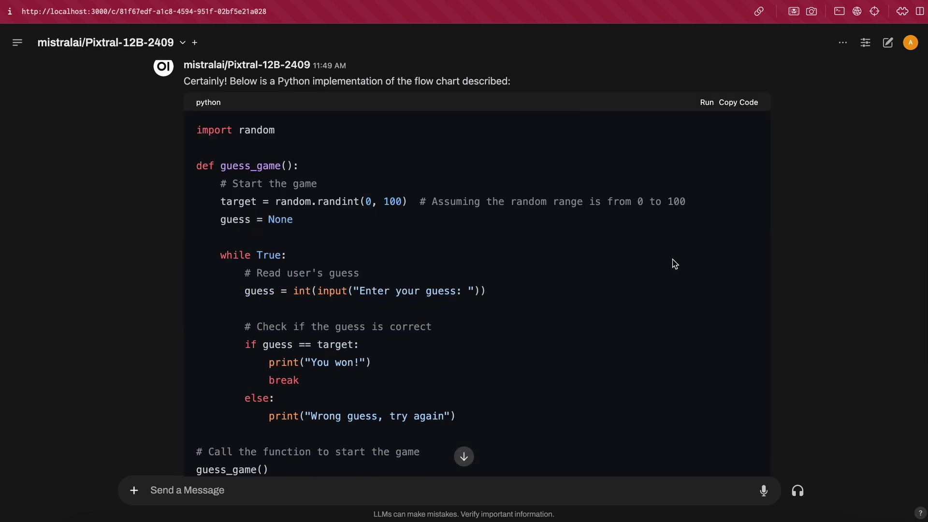
Run the returned guessing-game code, submit a guess, and mark prompt 1 PASS in D4
left_click(706, 103)
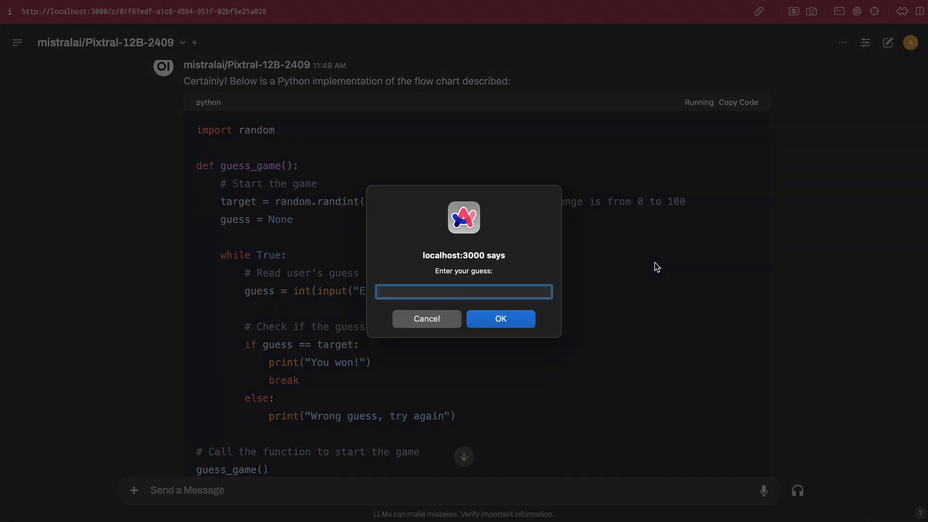
left_click(437, 319)
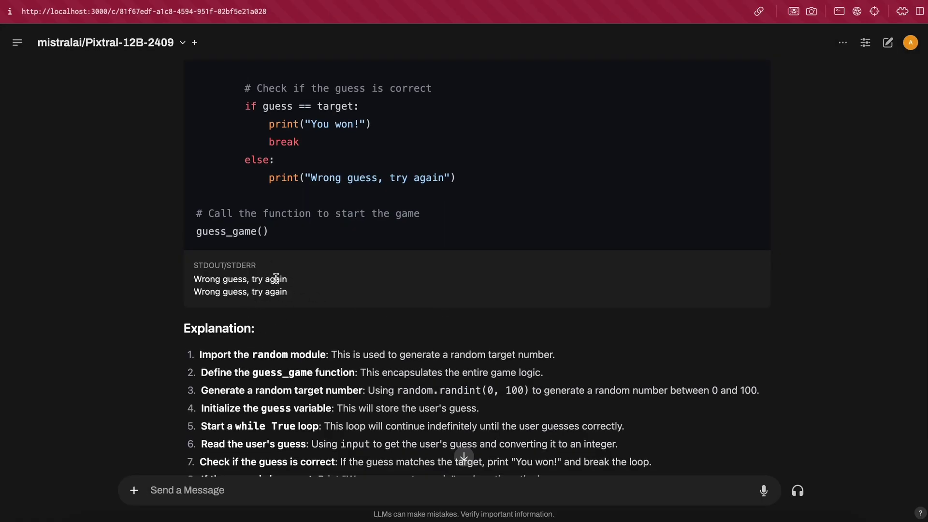
left_click_drag(306, 298, 191, 276)
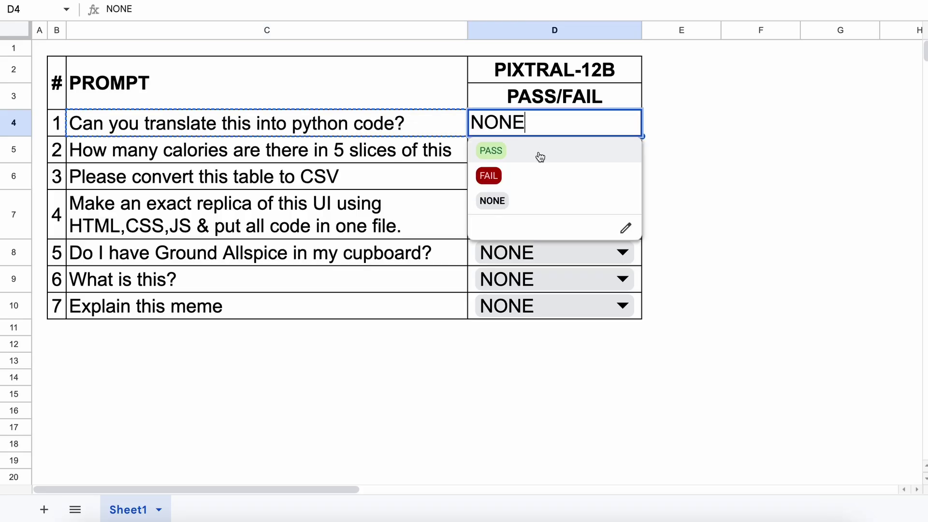
left_click(540, 154)
left_click(97, 151)
Send the 5-slices calorie question with the nutrition-facts photo, then mark prompt 2 PASS in D5
left_click(271, 520)
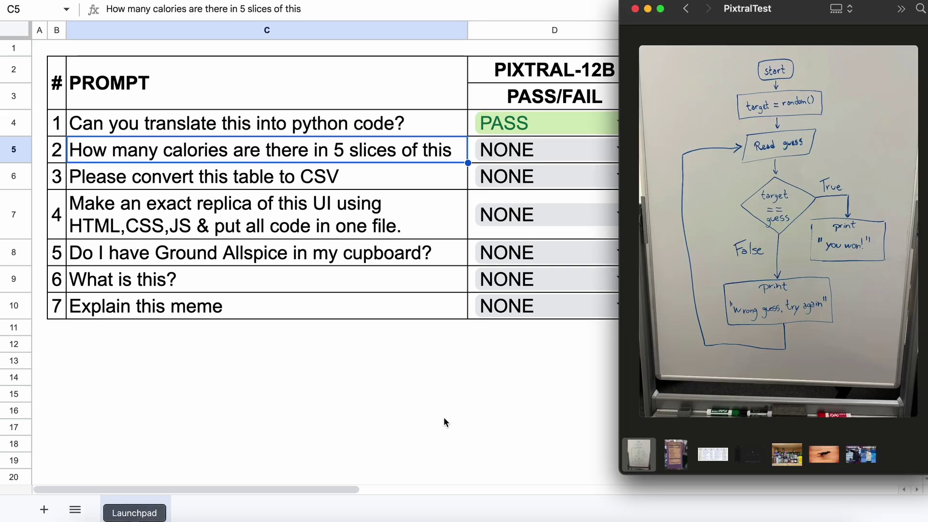
left_click(675, 459)
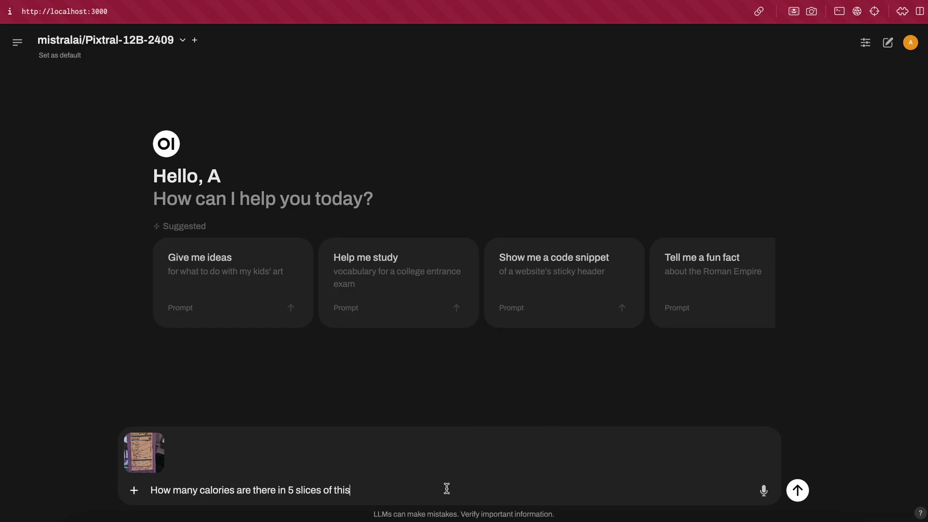
key("Return")
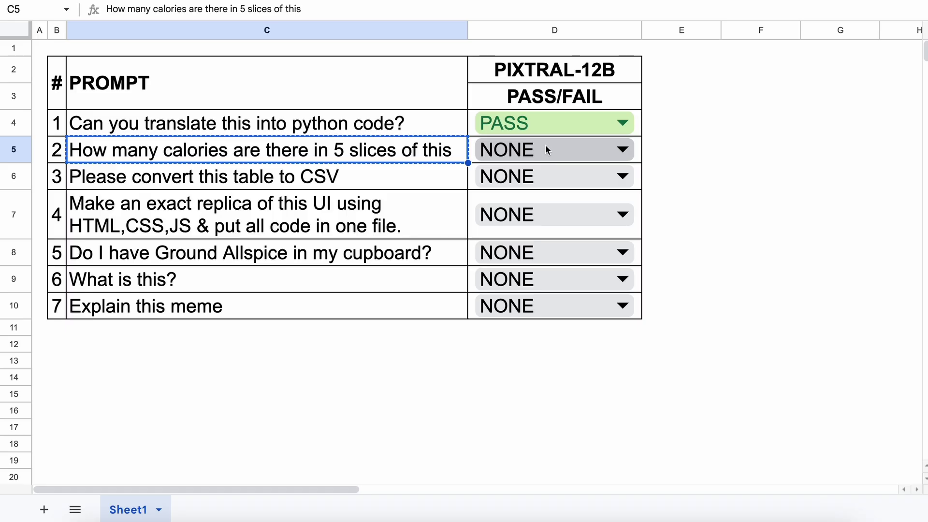
left_click(546, 145)
left_click(545, 175)
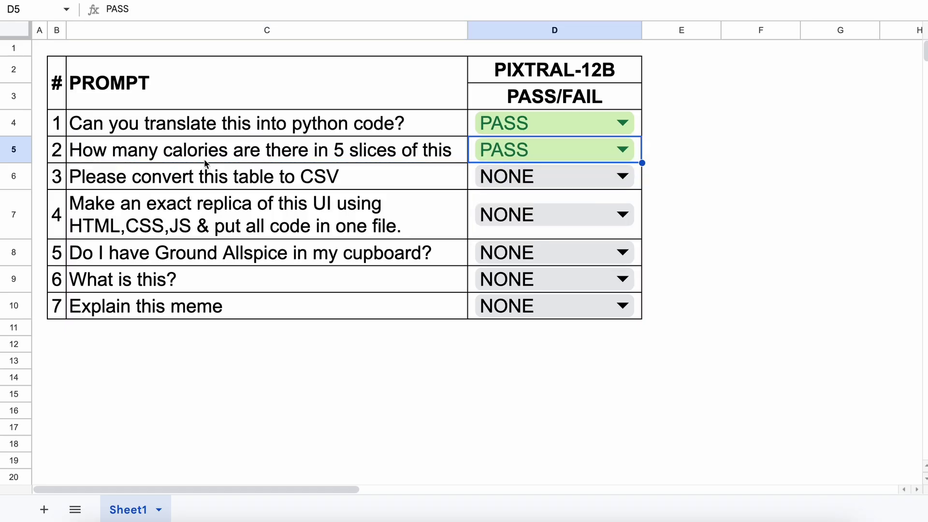
Select prompt 3 in C6 and display the medal-table image from the test image gallery
left_click(76, 178)
left_click(77, 515)
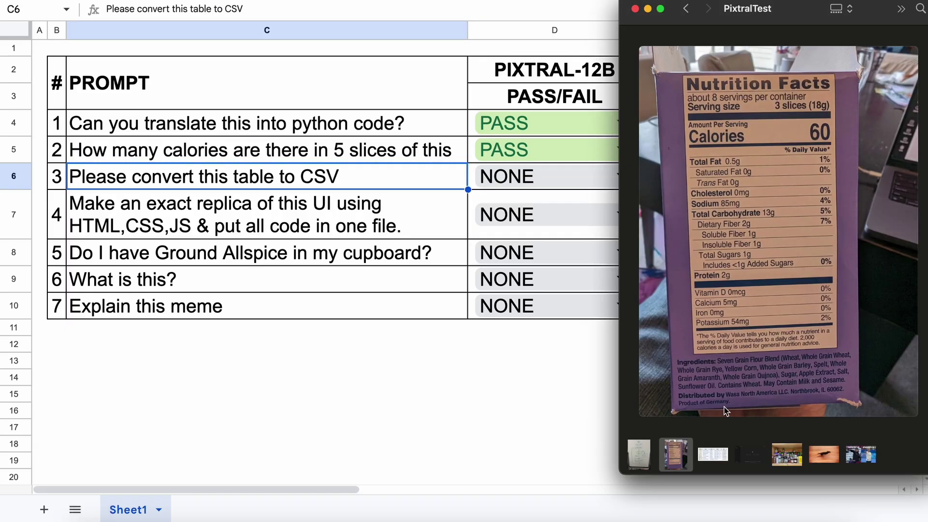
left_click(719, 458)
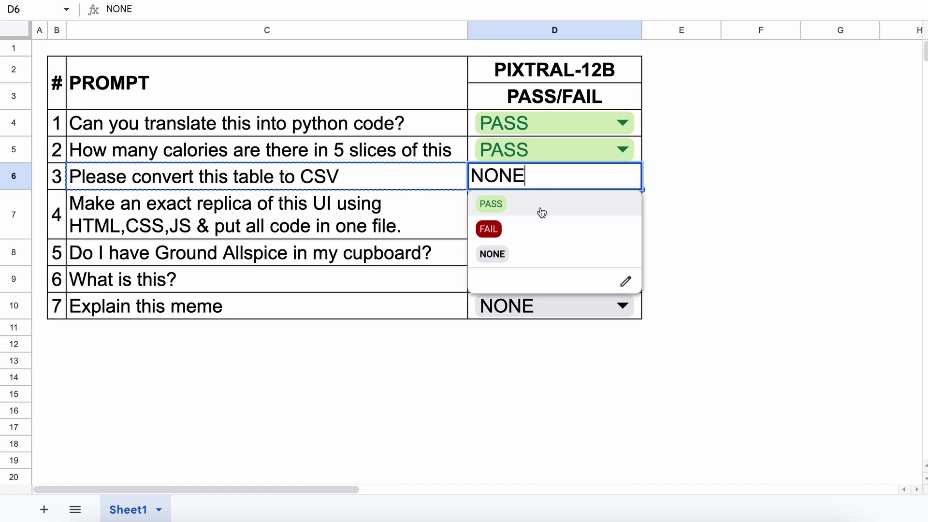
Score prompt 3 PASS in D6, preview the ChatGPT screenshot, and copy the UI-replica prompt from C7
left_click(539, 209)
left_click(102, 214)
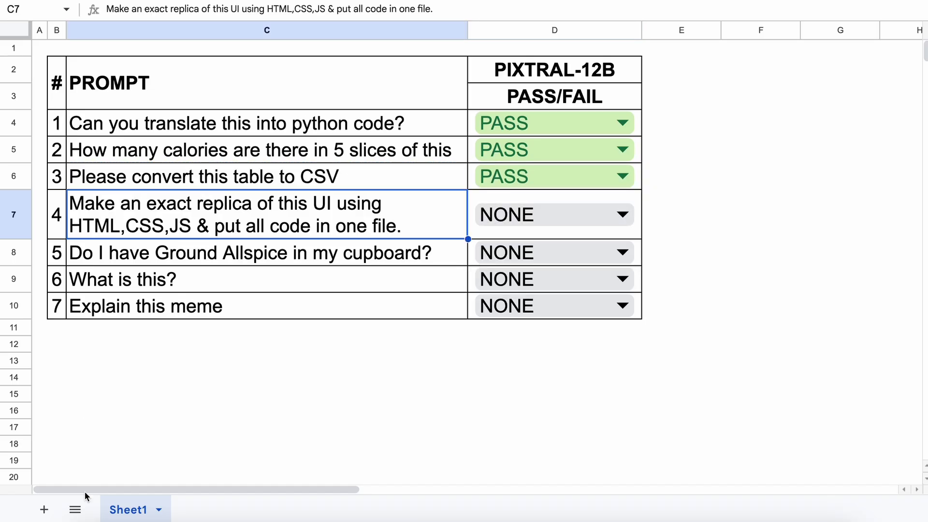
left_click(89, 509)
key("Right")
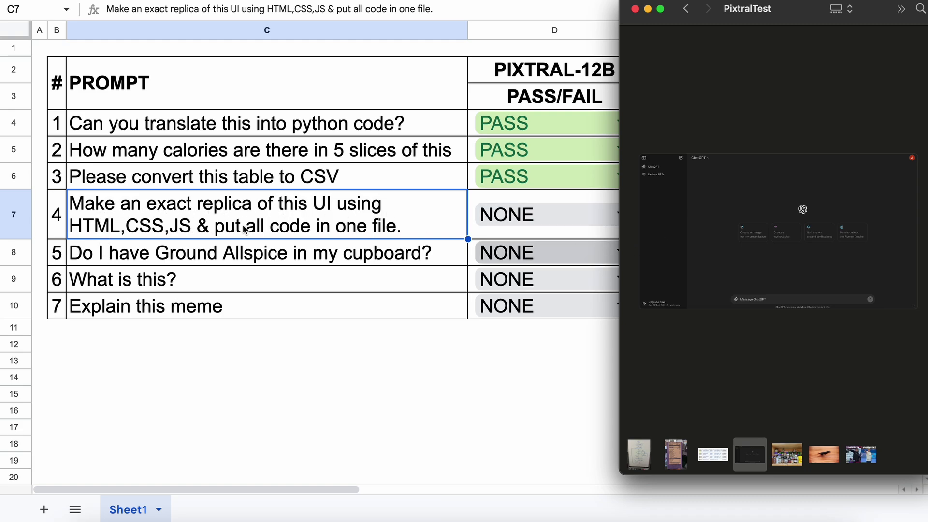
left_click(362, 223)
key("super+c")
key("super+Tab")
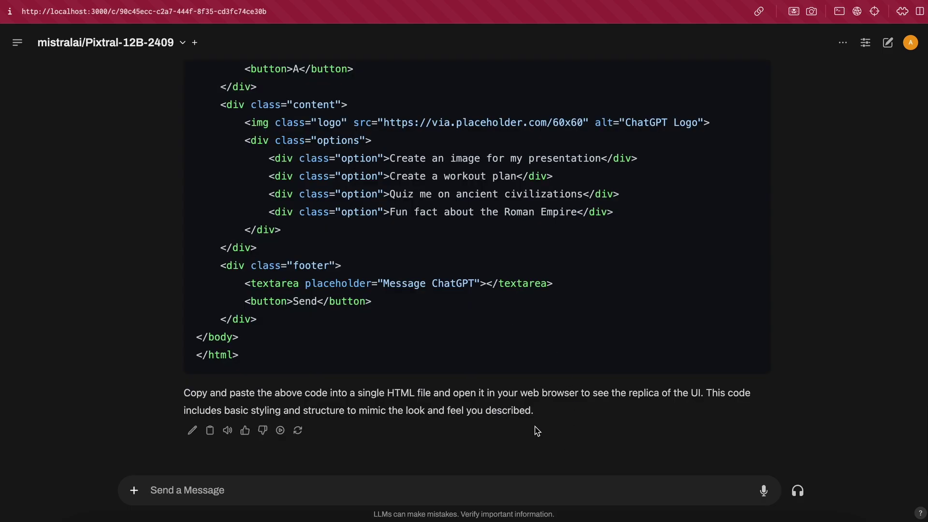
Scroll back up through Pixtral's generated HTML/CSS/JS ChatGPT replica code
scroll(535, 431, "up", 10)
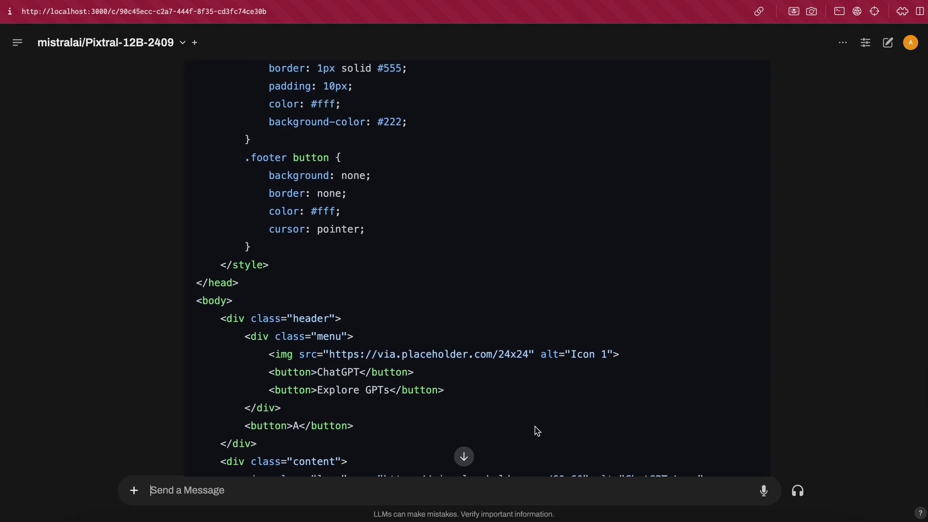
scroll(529, 239, "up", 15)
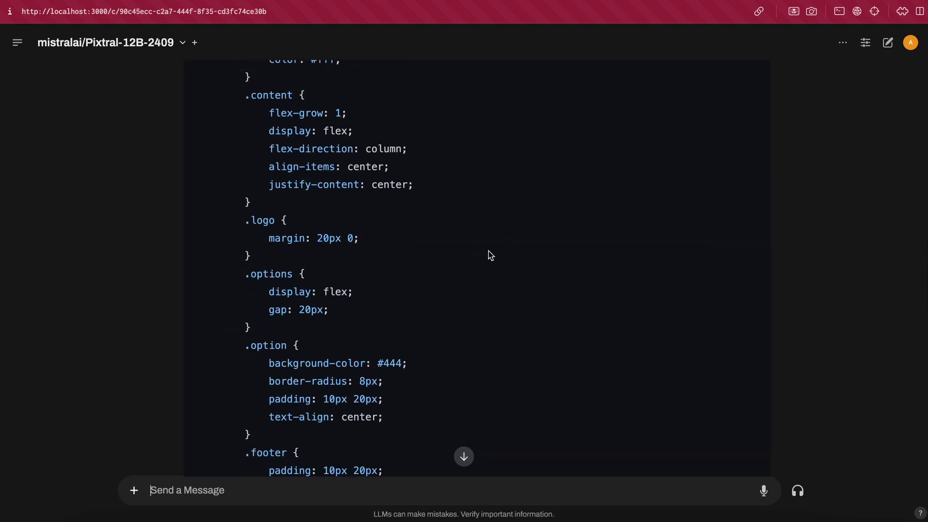
scroll(491, 255, "up", 5)
Scroll the rendered ChatGPT replica page and try out its message box
scroll(653, 276, "down", 1)
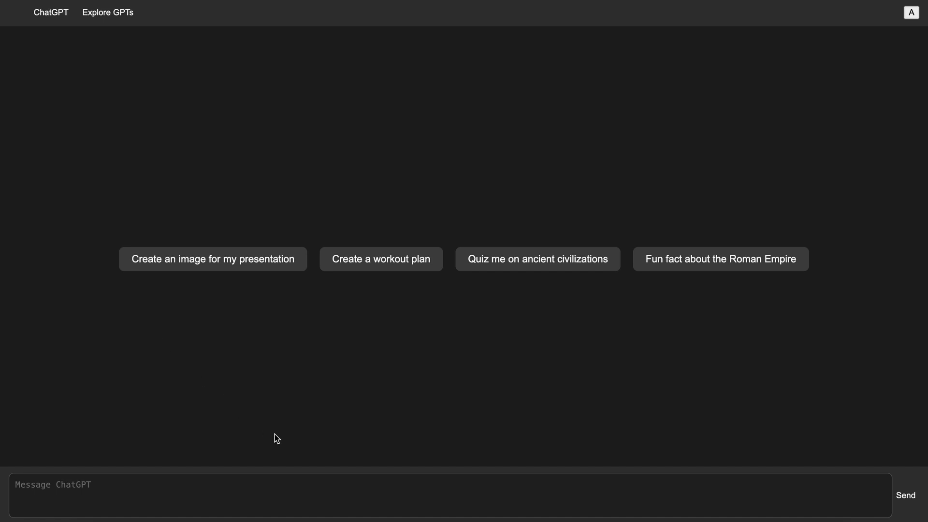
left_click(321, 482)
left_click(341, 415)
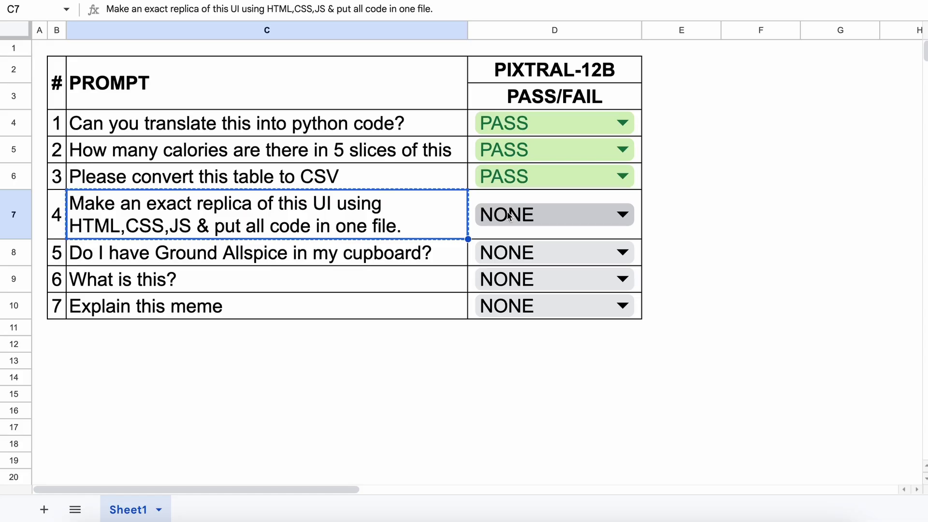
Mark prompt 4 PASS in D7, preview the spice cupboard photo, and copy the Ground Allspice prompt from C8
double_click(508, 212)
left_click(510, 253)
left_click(80, 256)
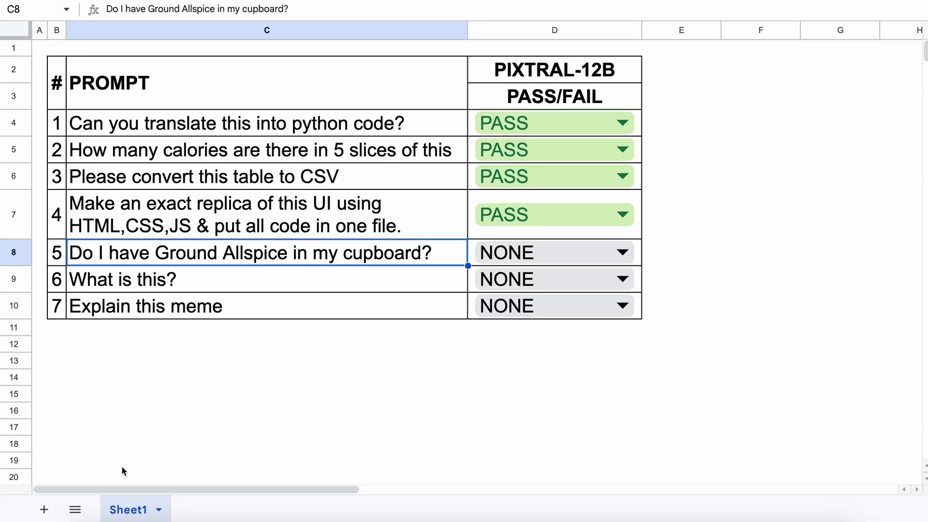
left_click(92, 516)
left_click(799, 457)
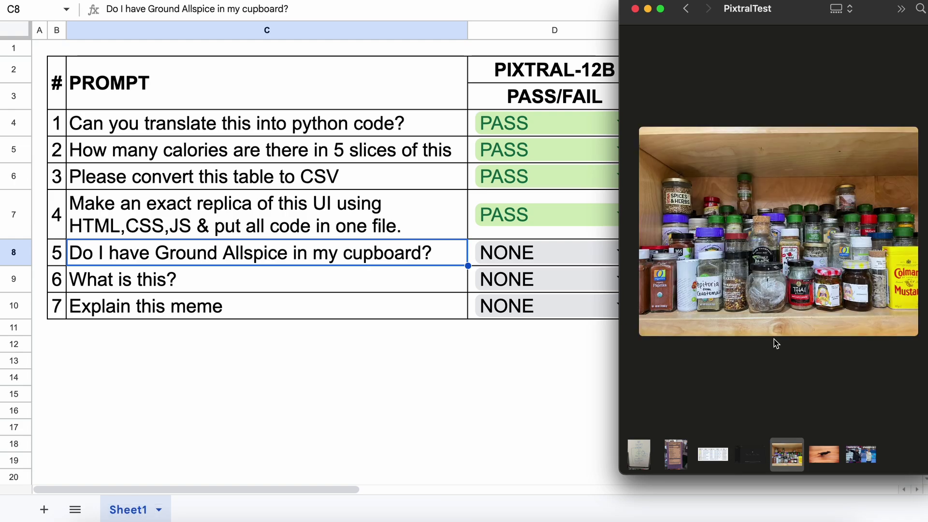
scroll(711, 204, "up", 10)
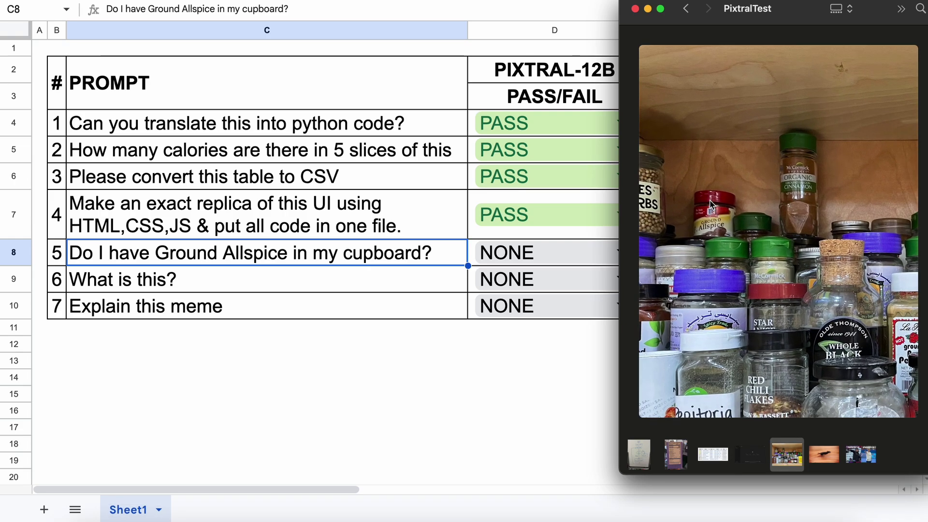
scroll(732, 261, "down", 10)
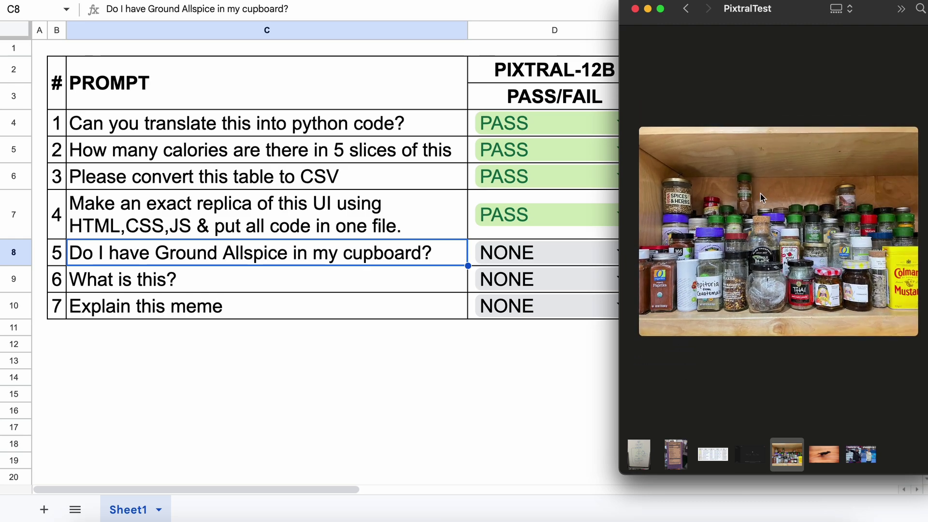
key("super+Tab")
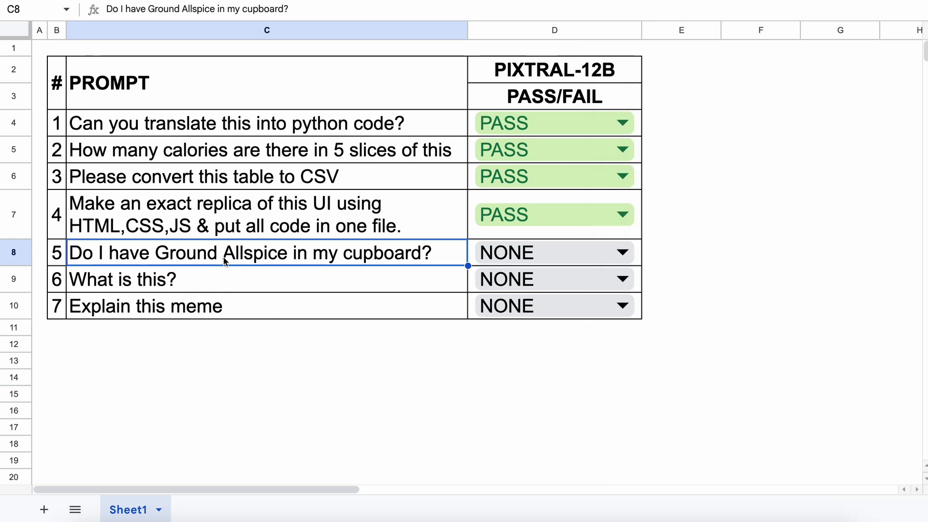
key("super+c")
key("super+Tab")
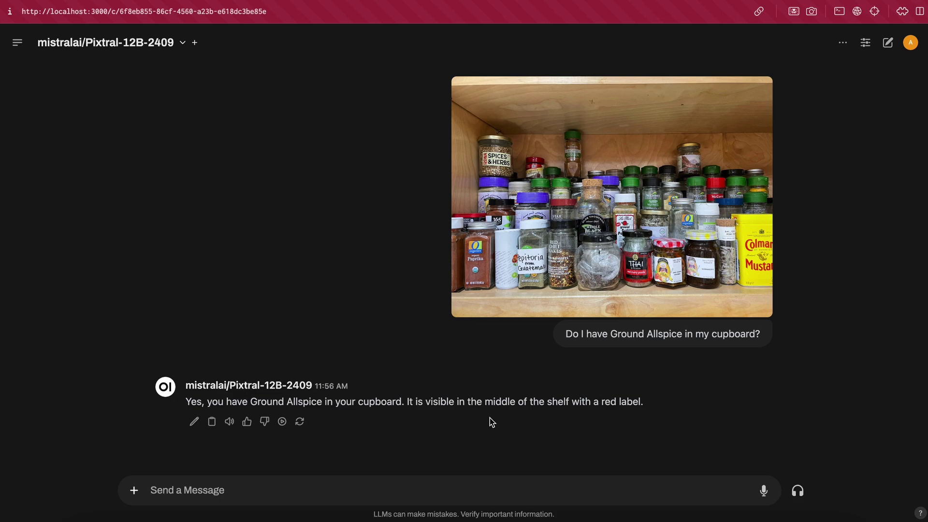
Enlarge the spice cupboard photo to spot the Ground Allspice jar, then score prompt 5 PASS
left_click(550, 173)
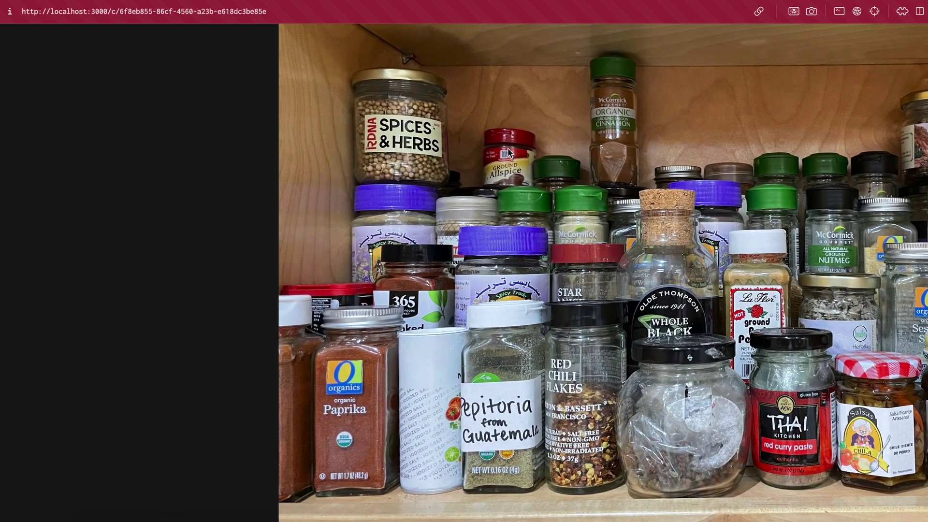
left_click(489, 153)
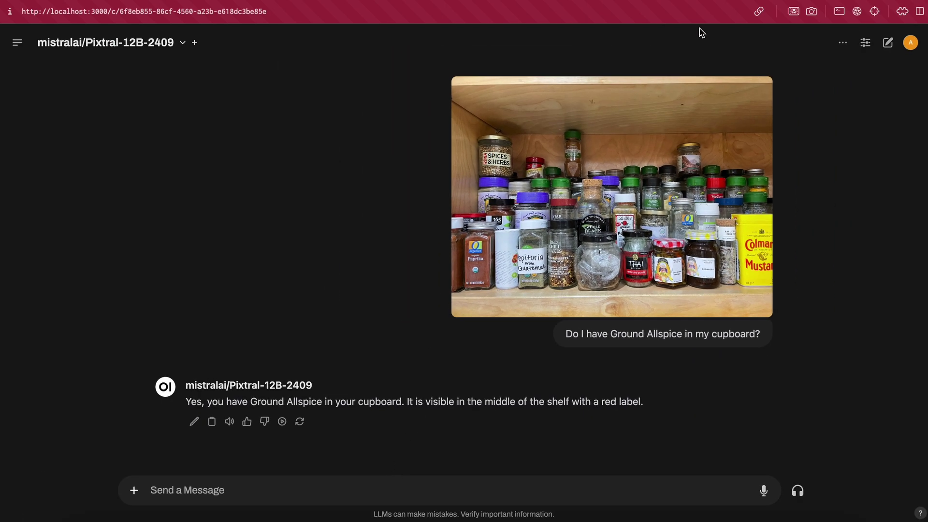
left_click(686, 132)
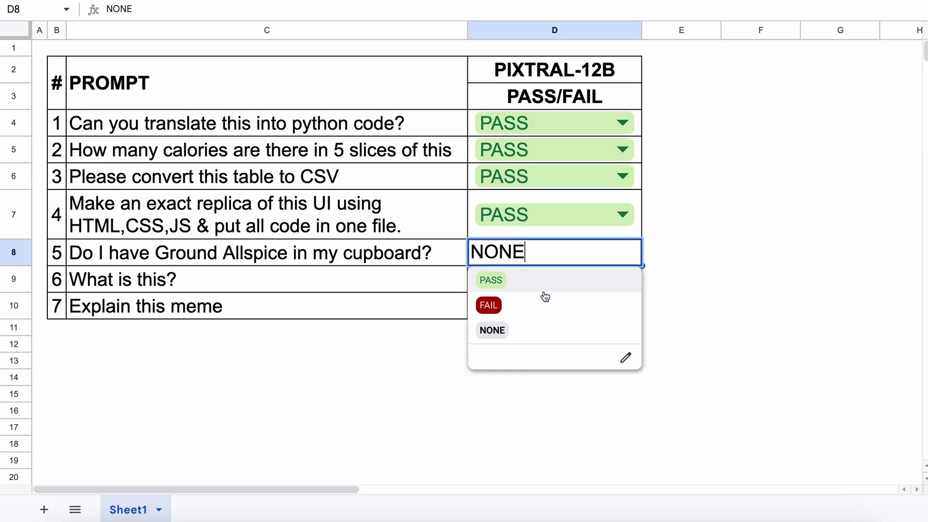
left_click(545, 285)
left_click(70, 512)
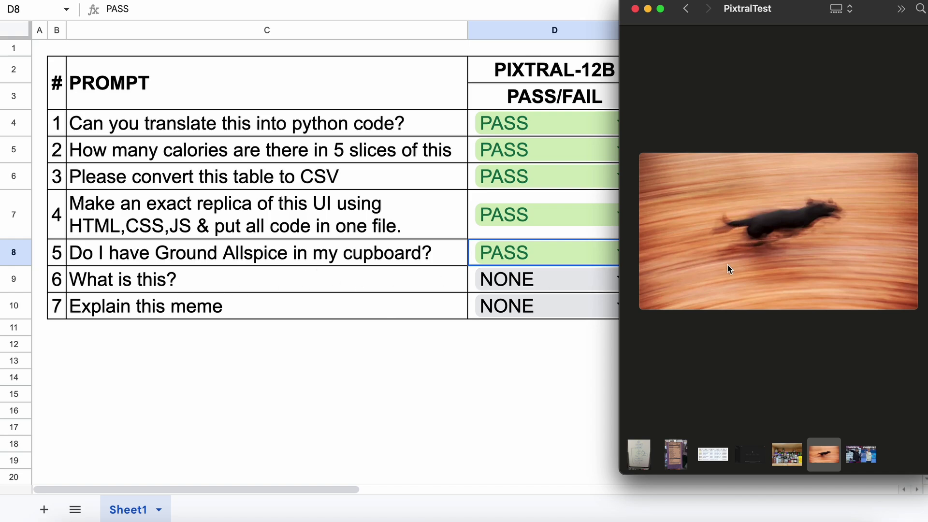
Put away the image folder and send the 'What is this?' question with the running-dog photo
left_click(500, 370)
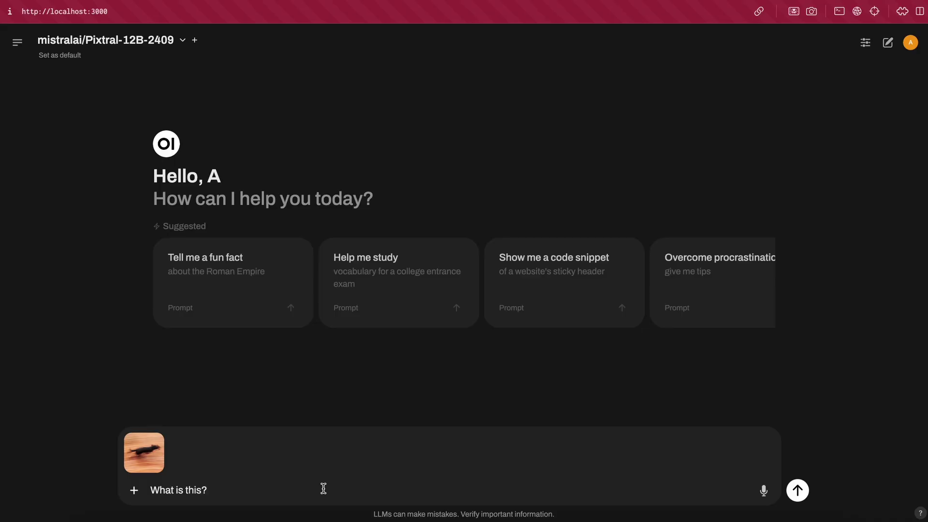
key("Return")
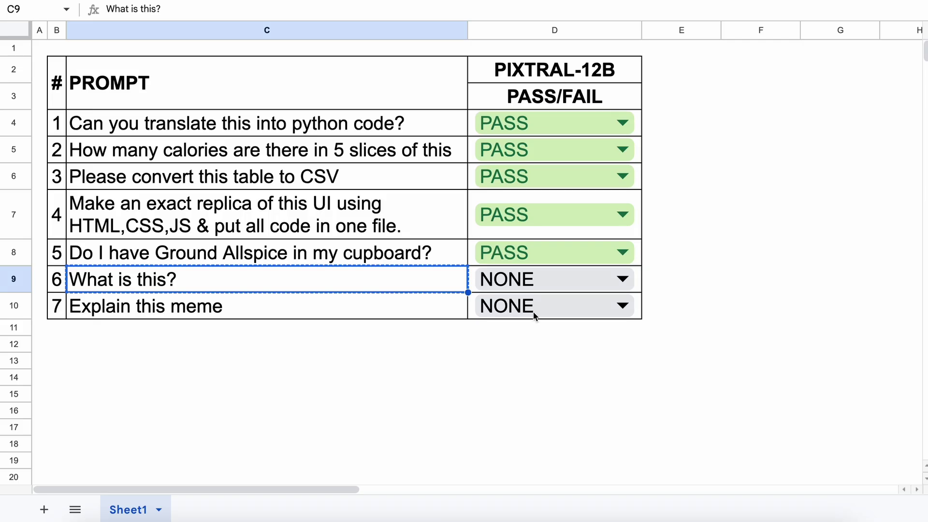
Score the 'What is this?' prompt as PASS in D9 and copy the 'Explain this meme' prompt
double_click(544, 276)
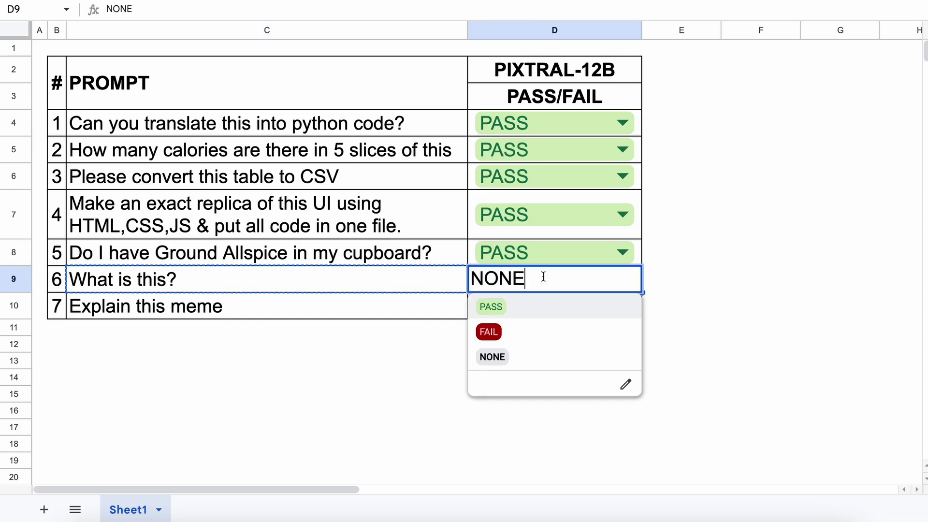
left_click(552, 312)
left_click(86, 310)
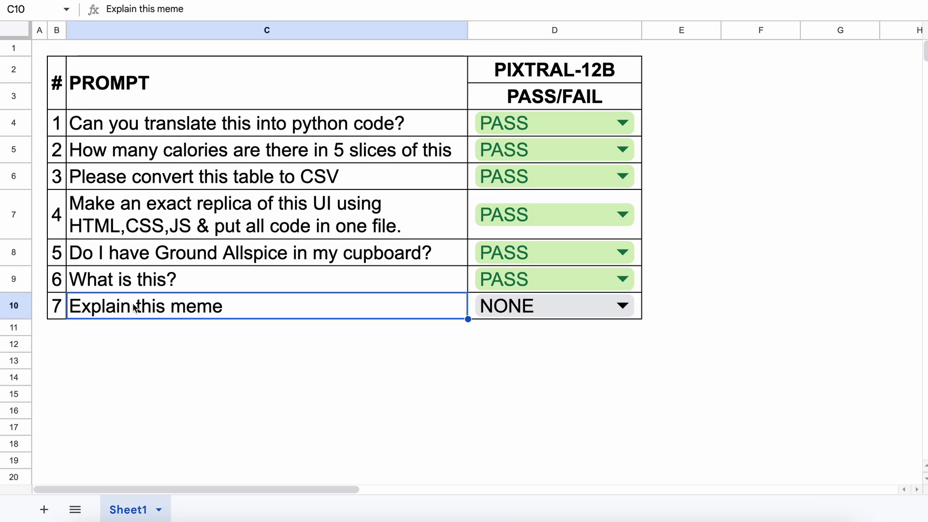
key("super+c")
Bring up the test images folder in Finder and preview the meme image
left_click(91, 521)
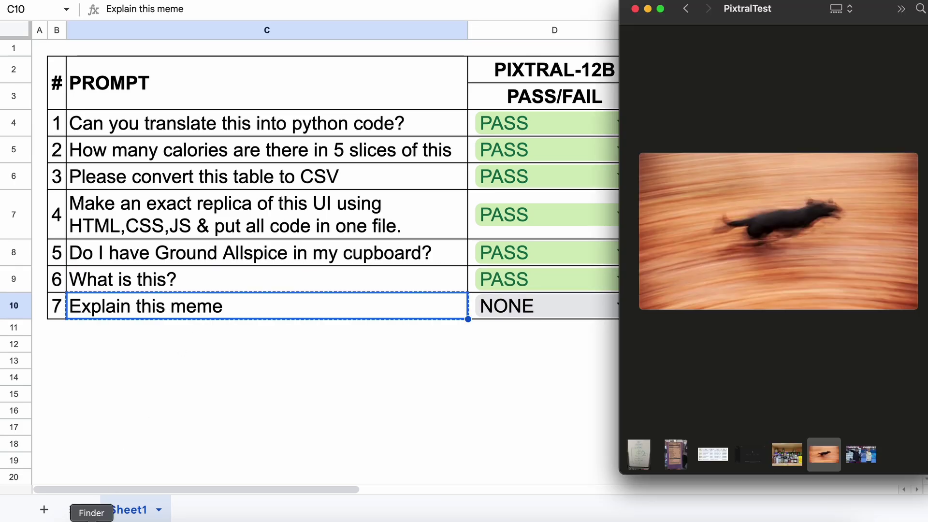
left_click(829, 114)
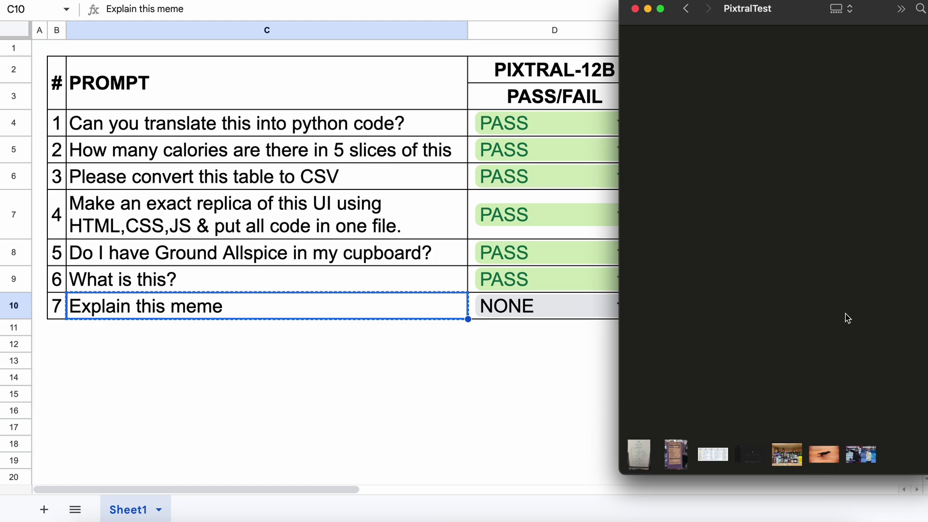
left_click(865, 460)
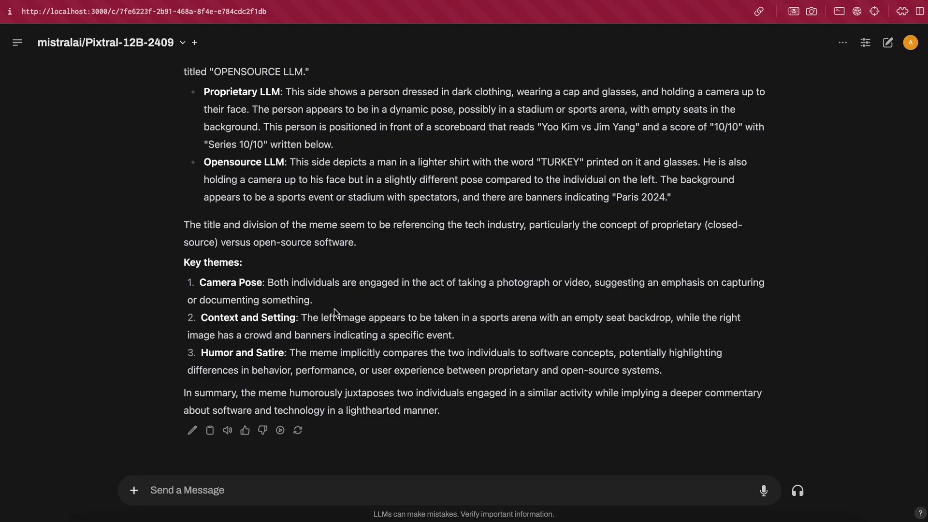
Read through Pixtral's meme explanation and score 'Explain this meme' as FAIL
scroll(334, 313, "up", 3)
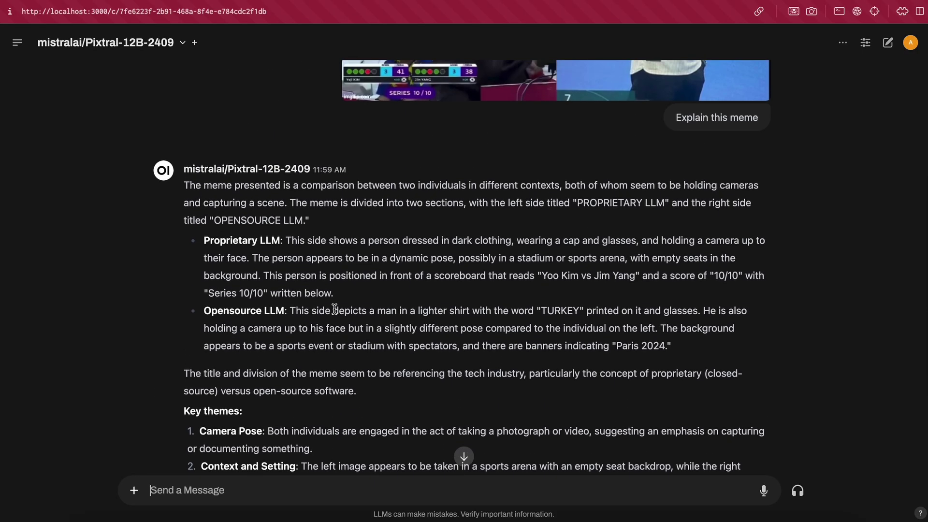
scroll(334, 309, "up", 3)
scroll(334, 309, "down", 5)
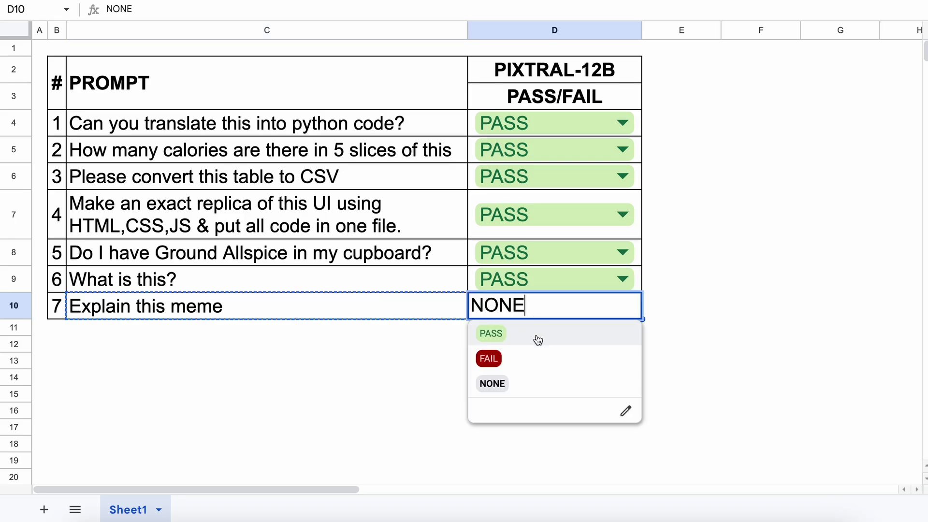
left_click(539, 357)
left_click(405, 360)
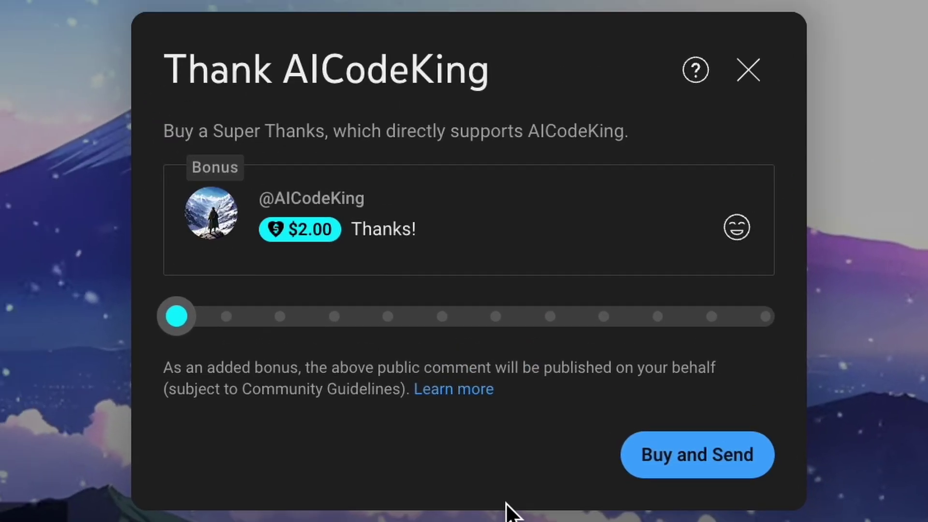
Raise the Super Thanks amount to $50.00, then bring up the channel's membership options
left_click_drag(177, 318, 789, 320)
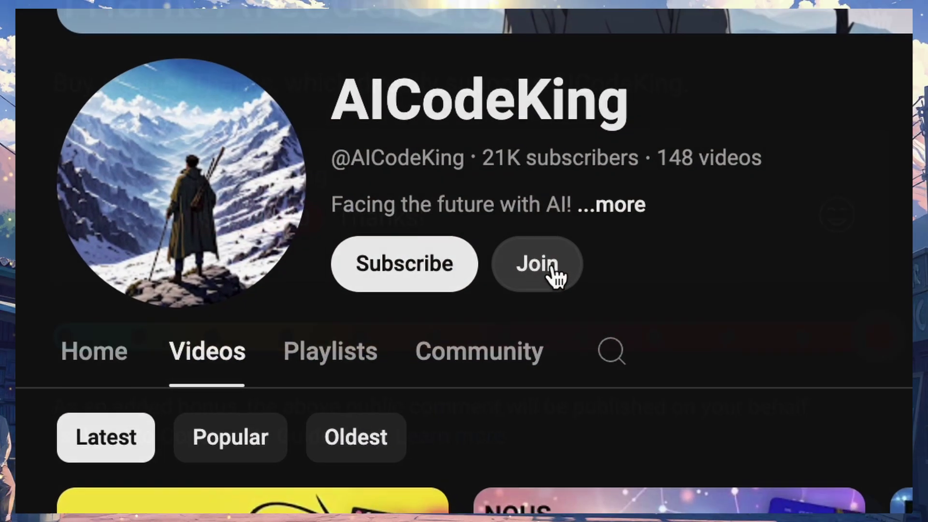
left_click(551, 269)
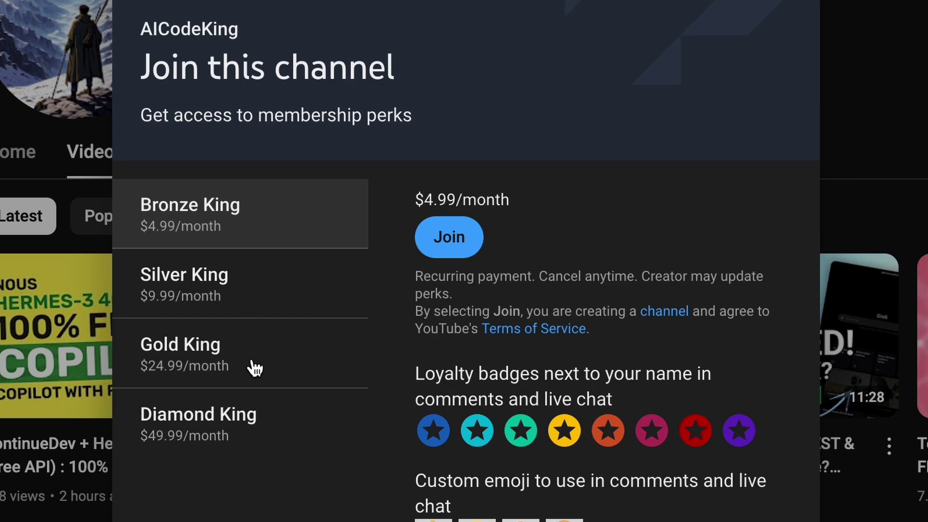